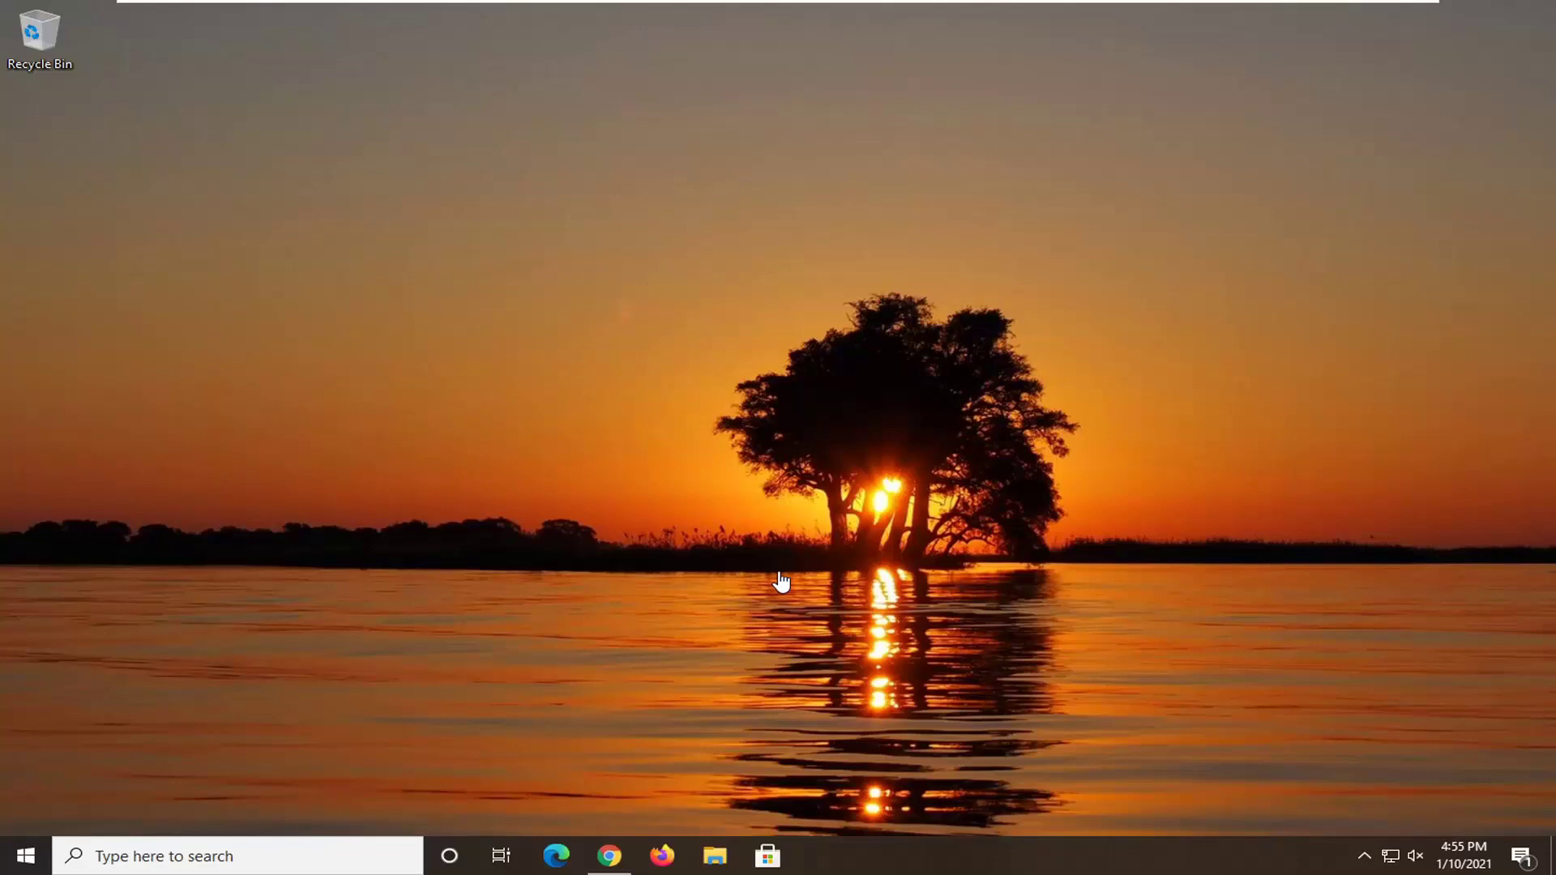
Launch Google Chrome from the taskbar, then toggle the Start menu with the Windows key
left_click(610, 856)
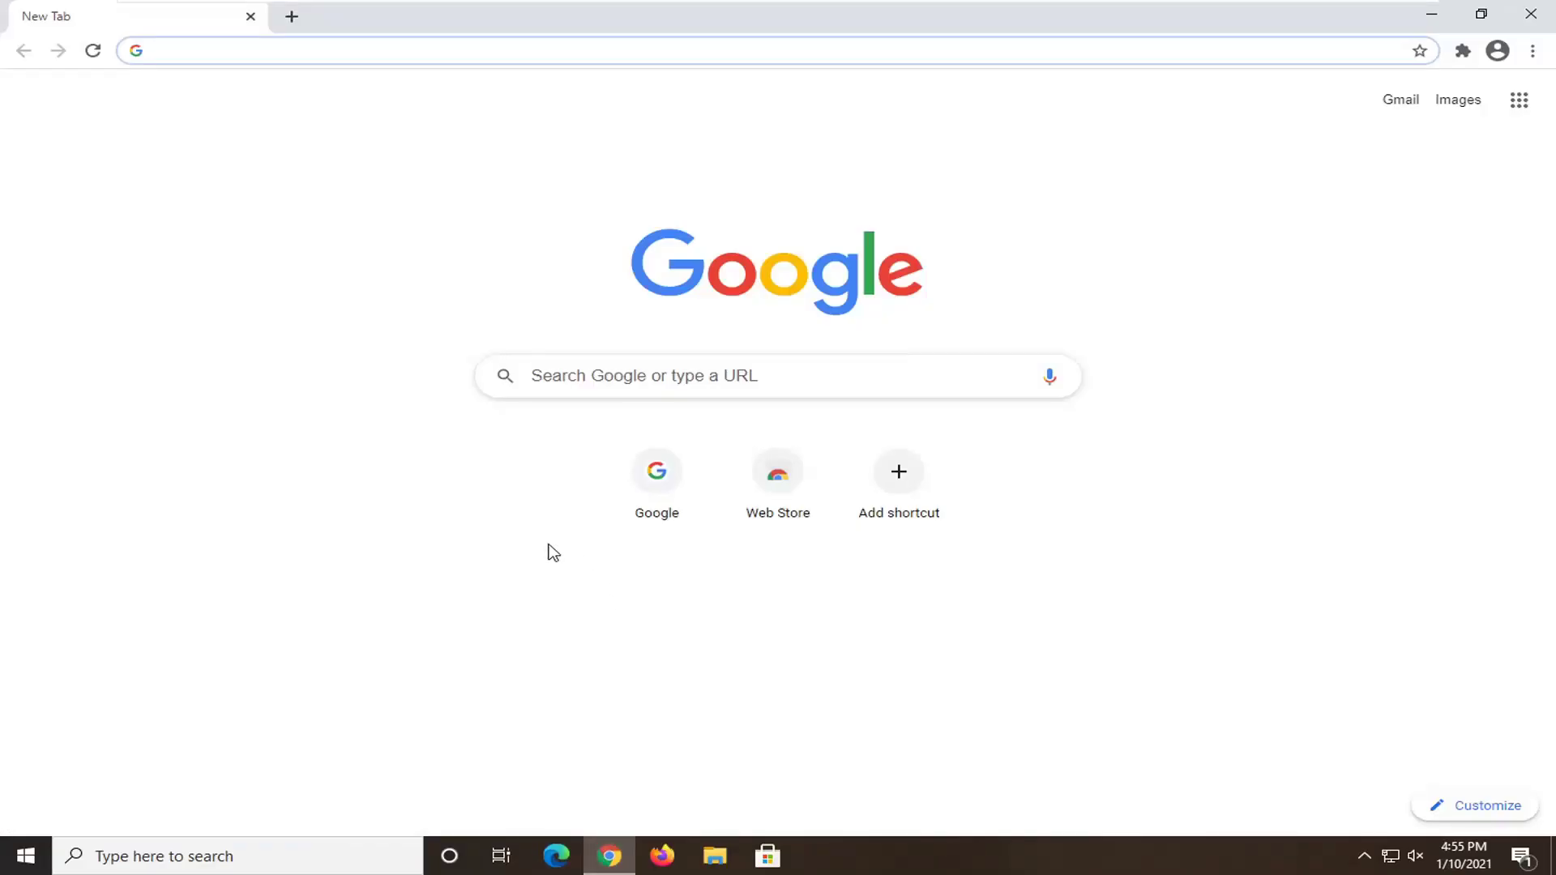
key("super")
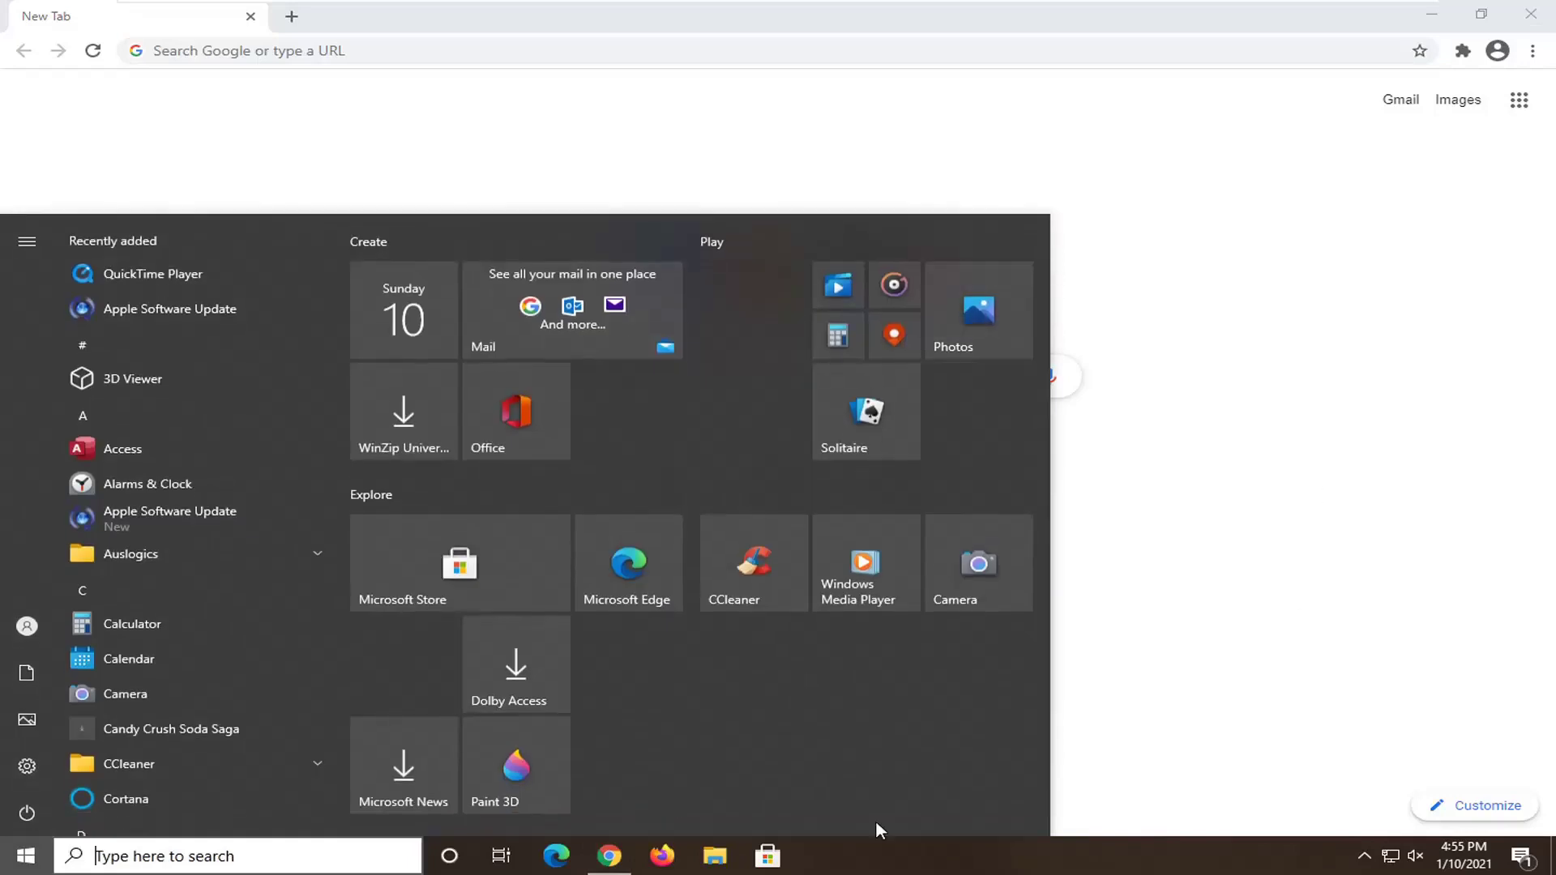
left_click(789, 116)
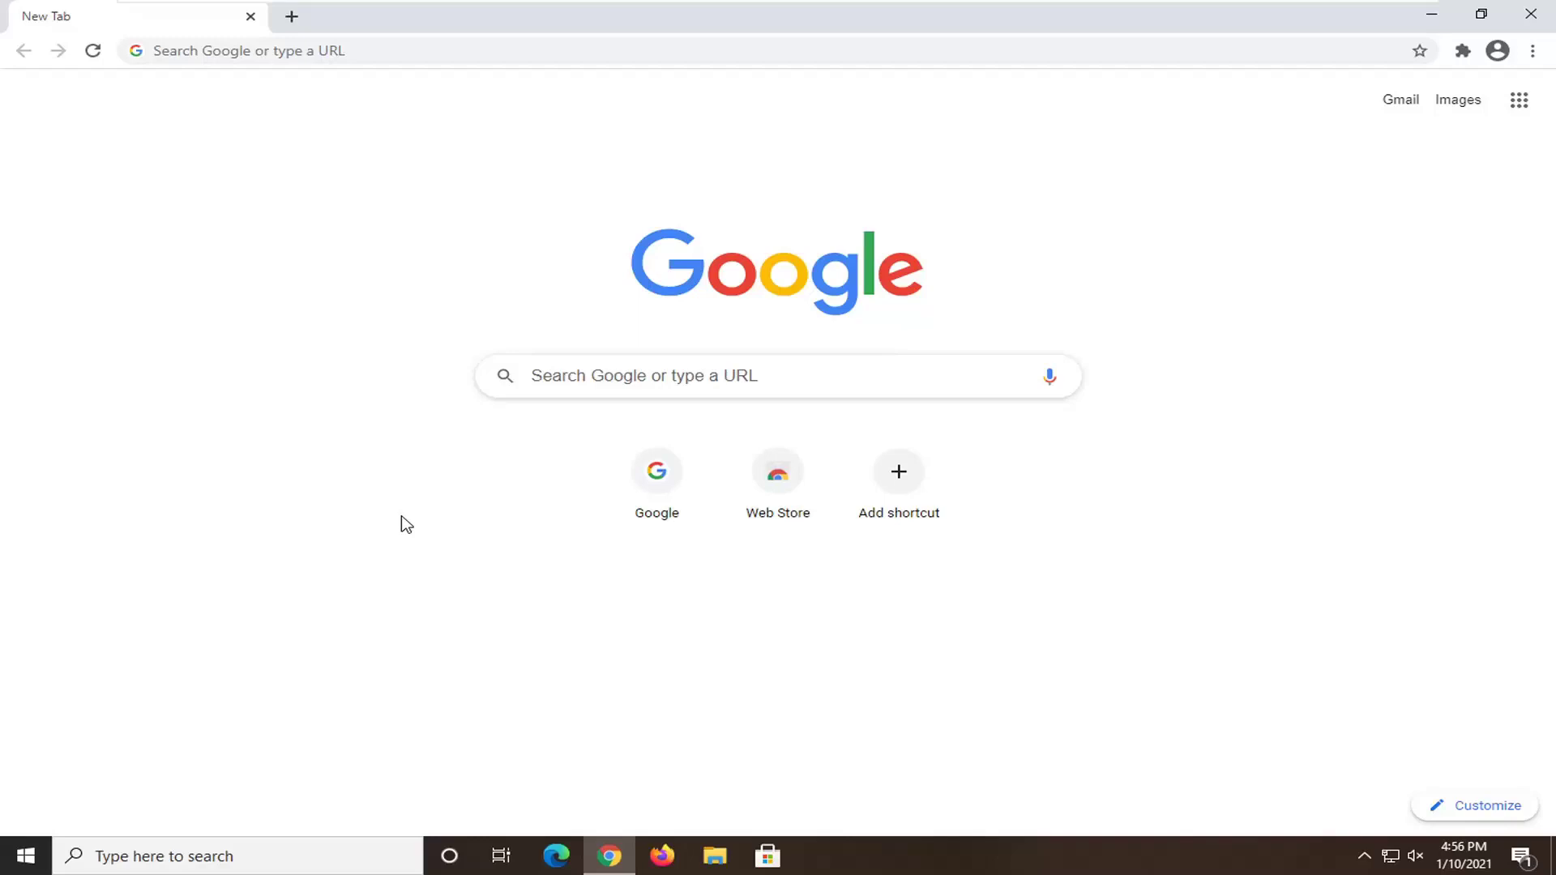
key("super")
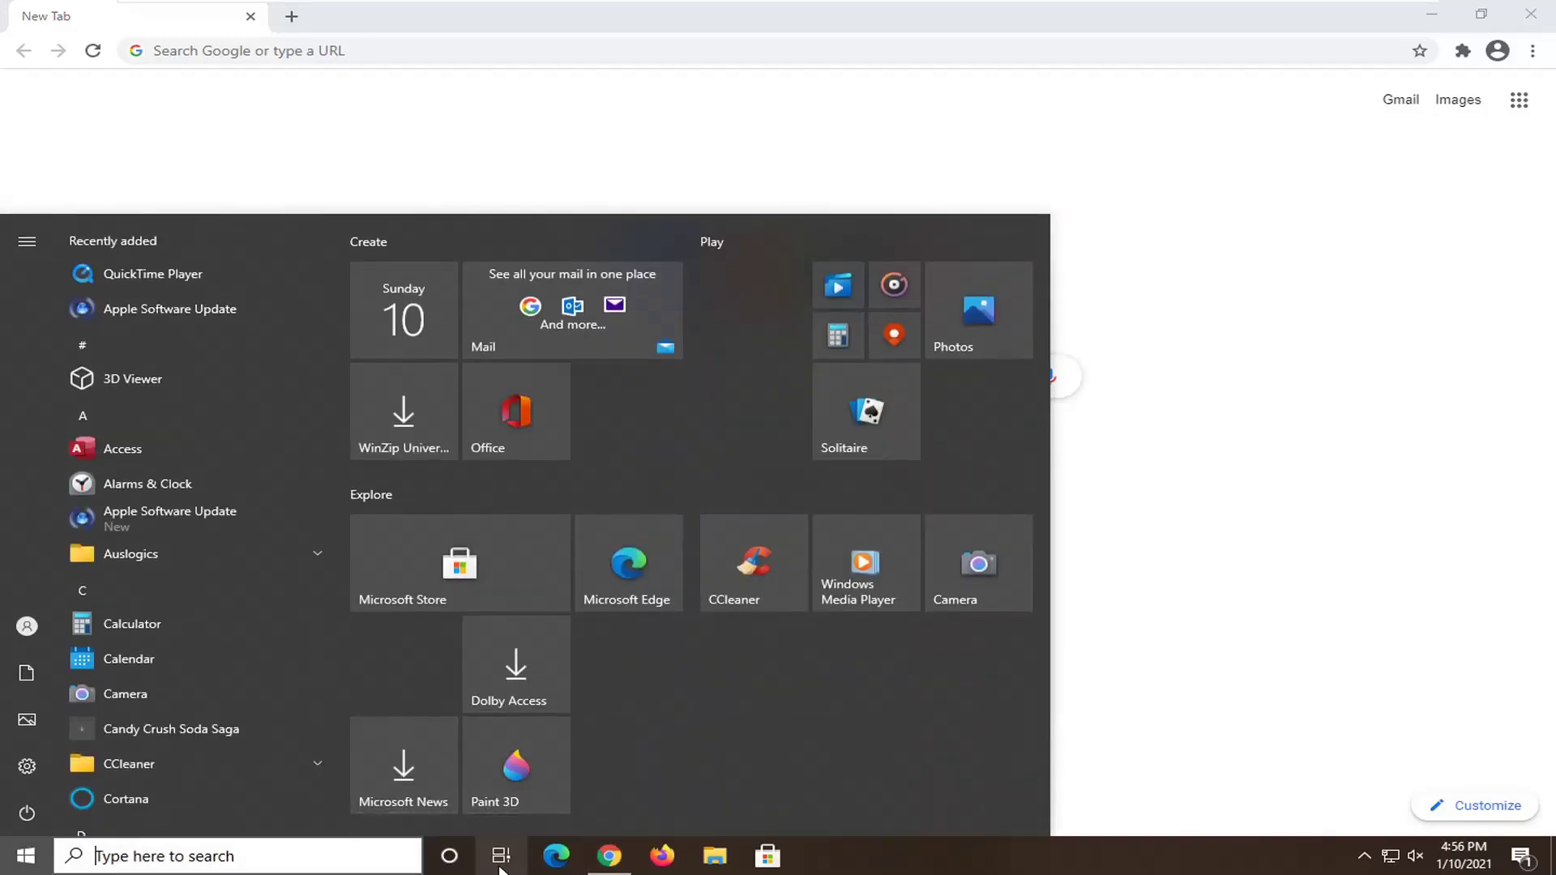
Create a second virtual desktop from Task View and switch to the empty Desktop 2
left_click(496, 858)
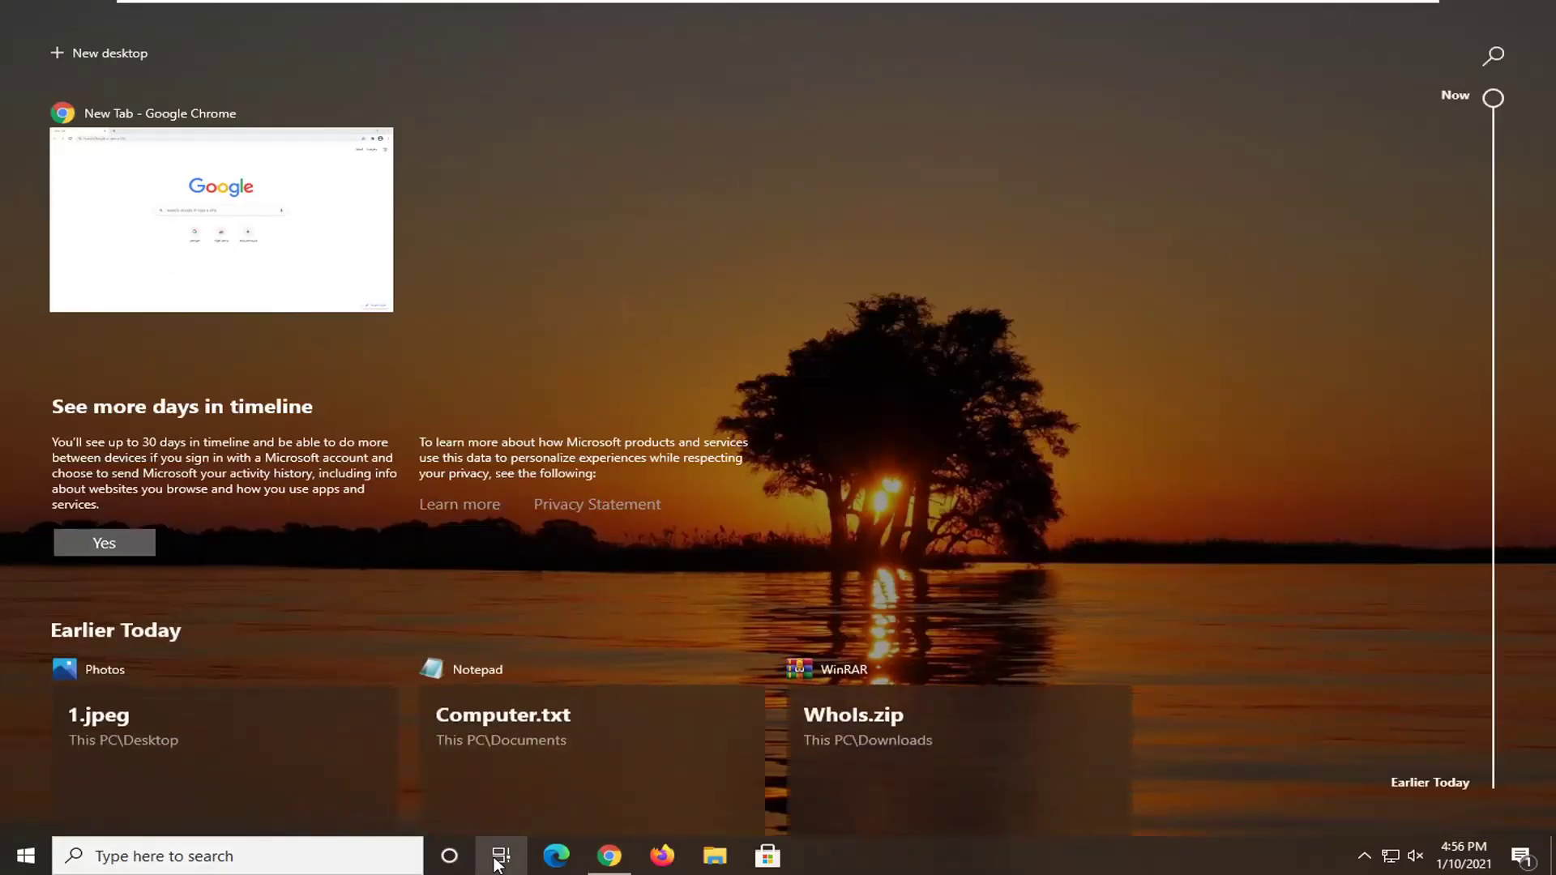
left_click(68, 55)
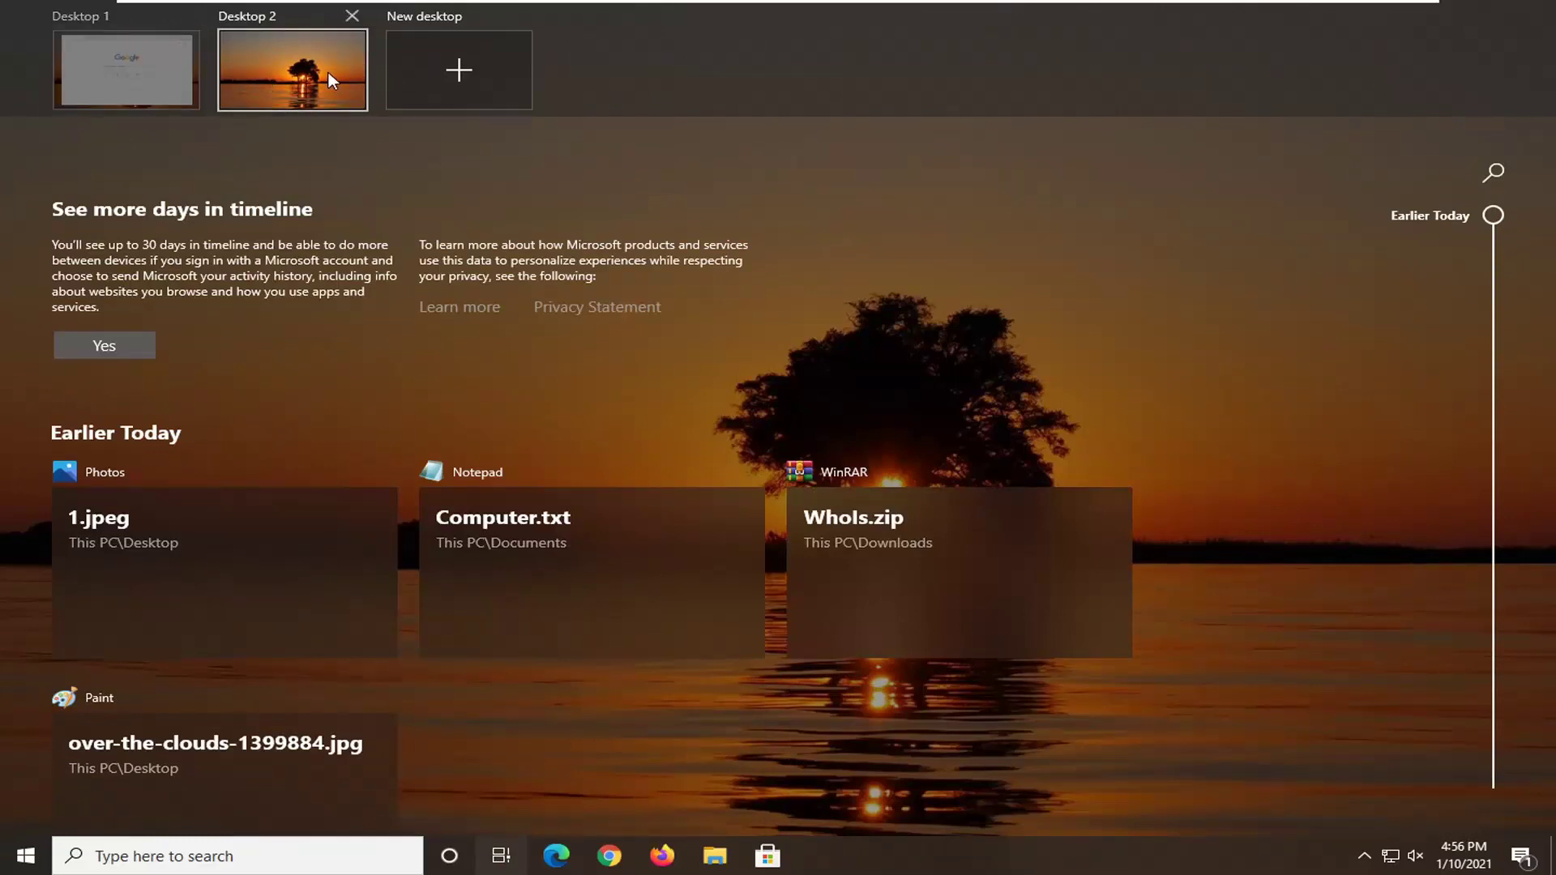
left_click(294, 77)
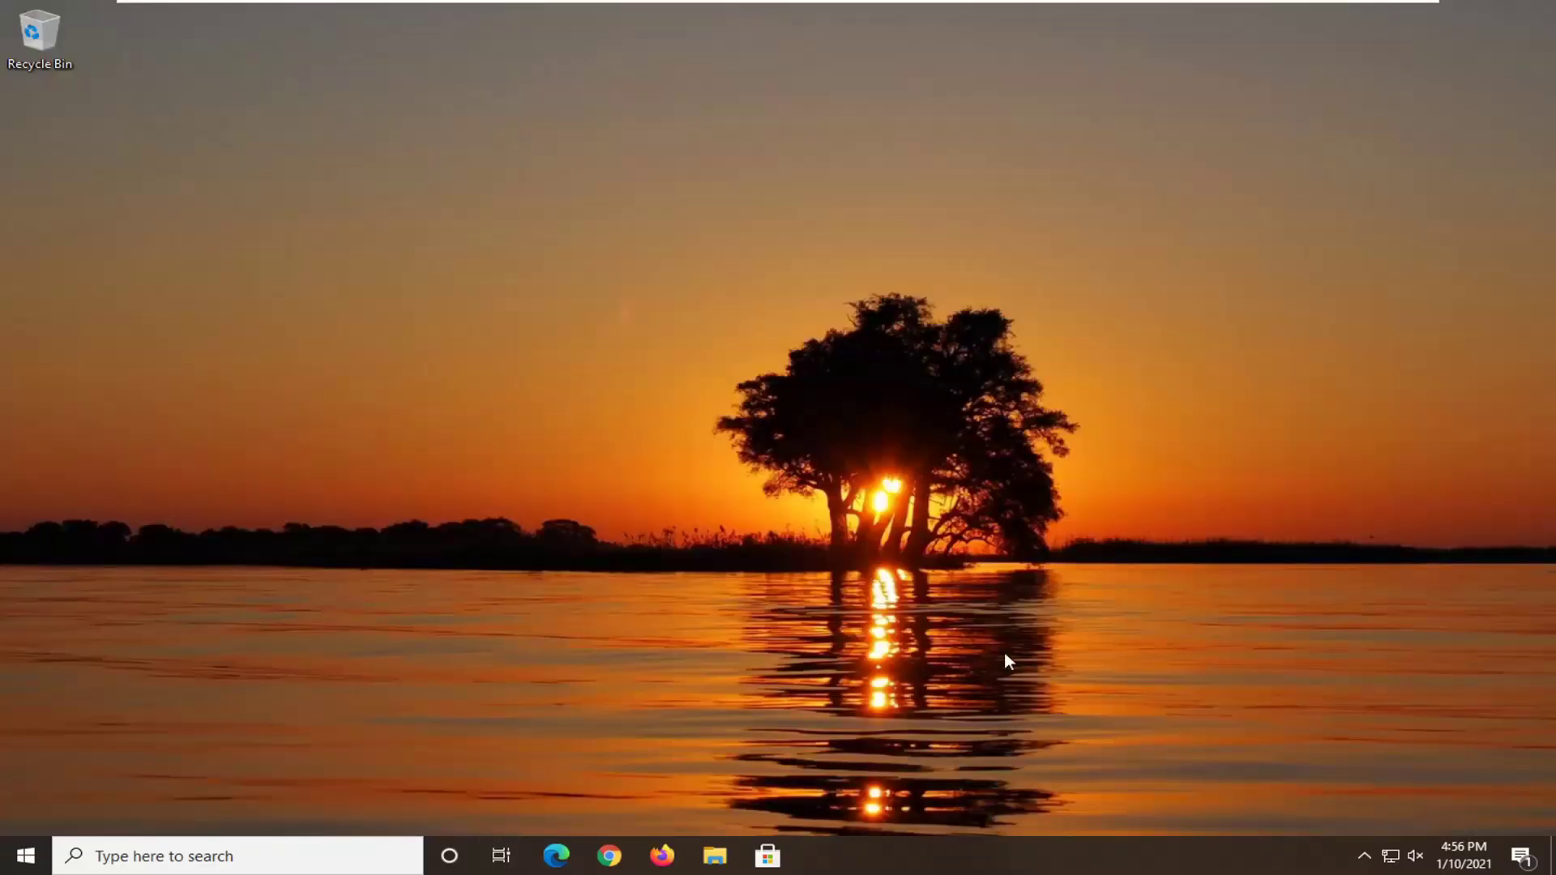
Launch Task Manager from the taskbar's right-click menu
right_click(992, 859)
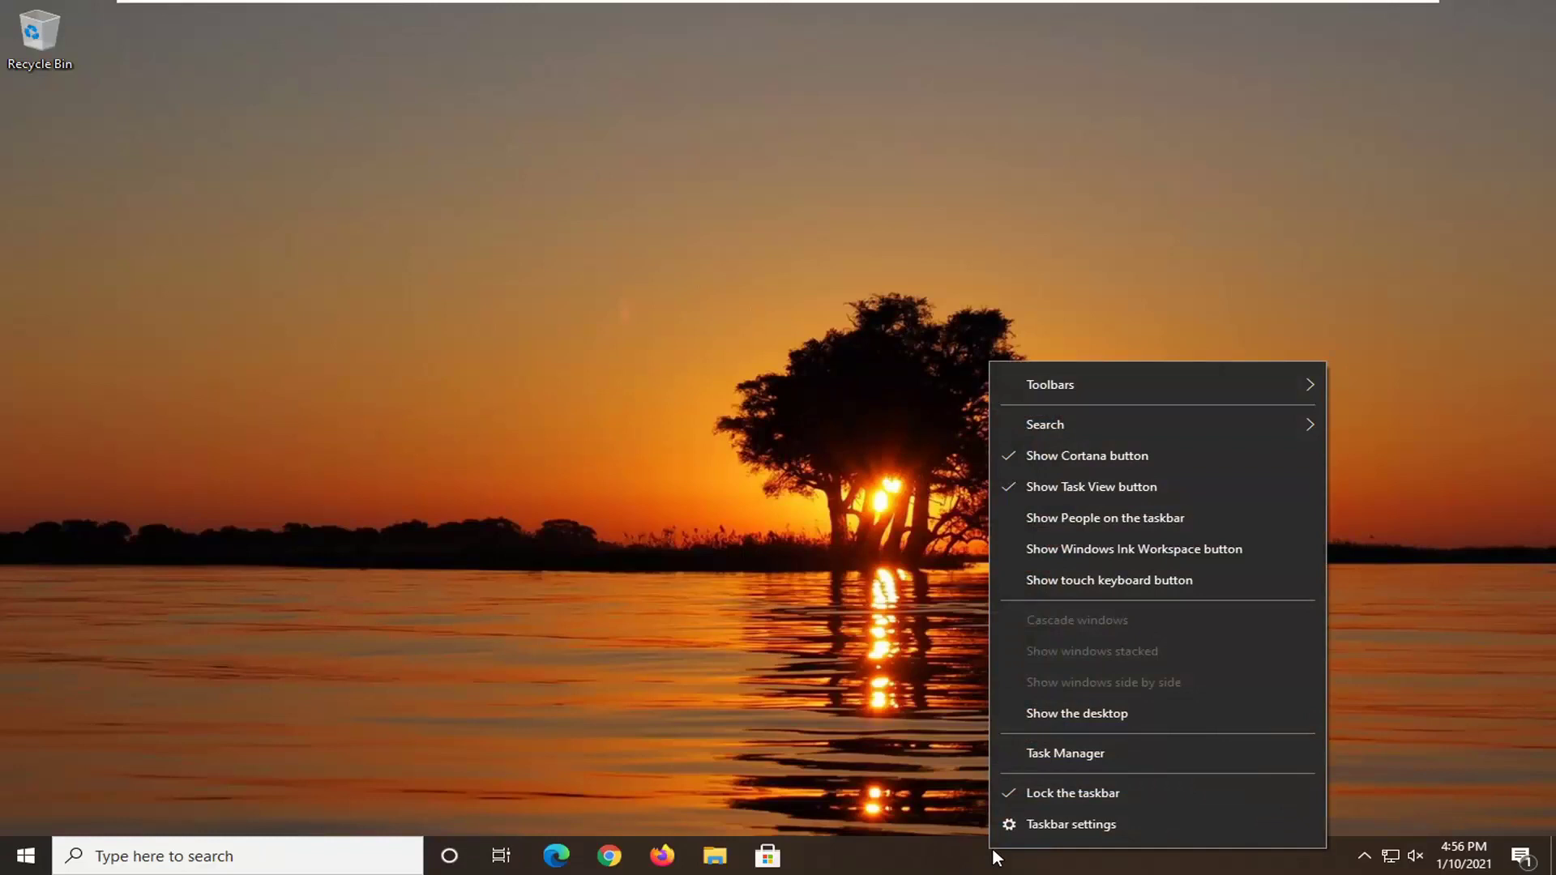
left_click(1043, 756)
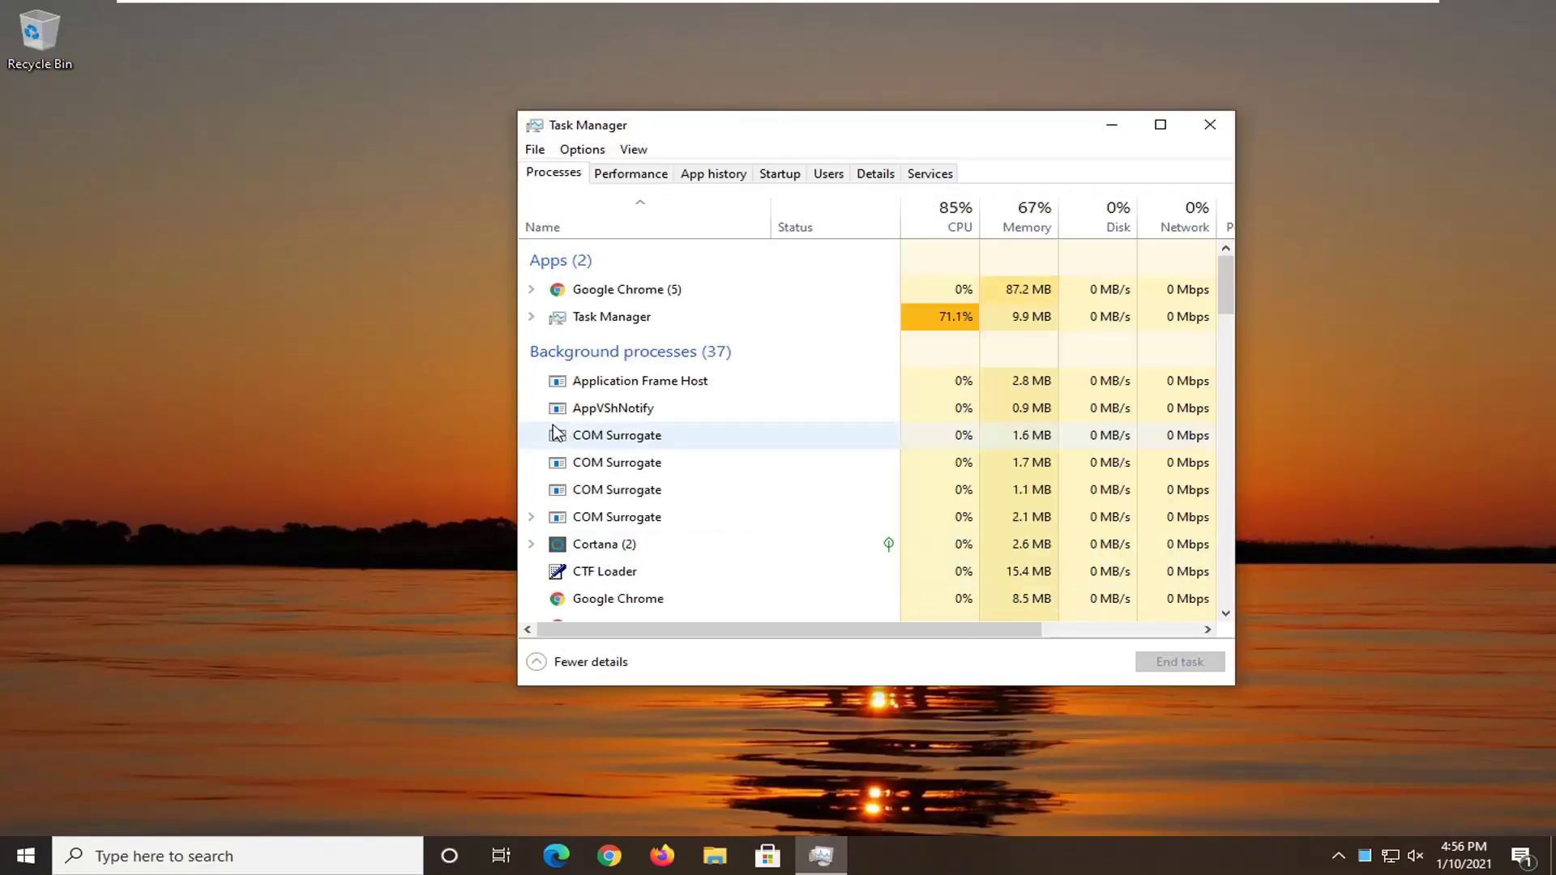
End the Google Chrome (5) app entry with End task, leaving only Task Manager running
left_click(612, 300)
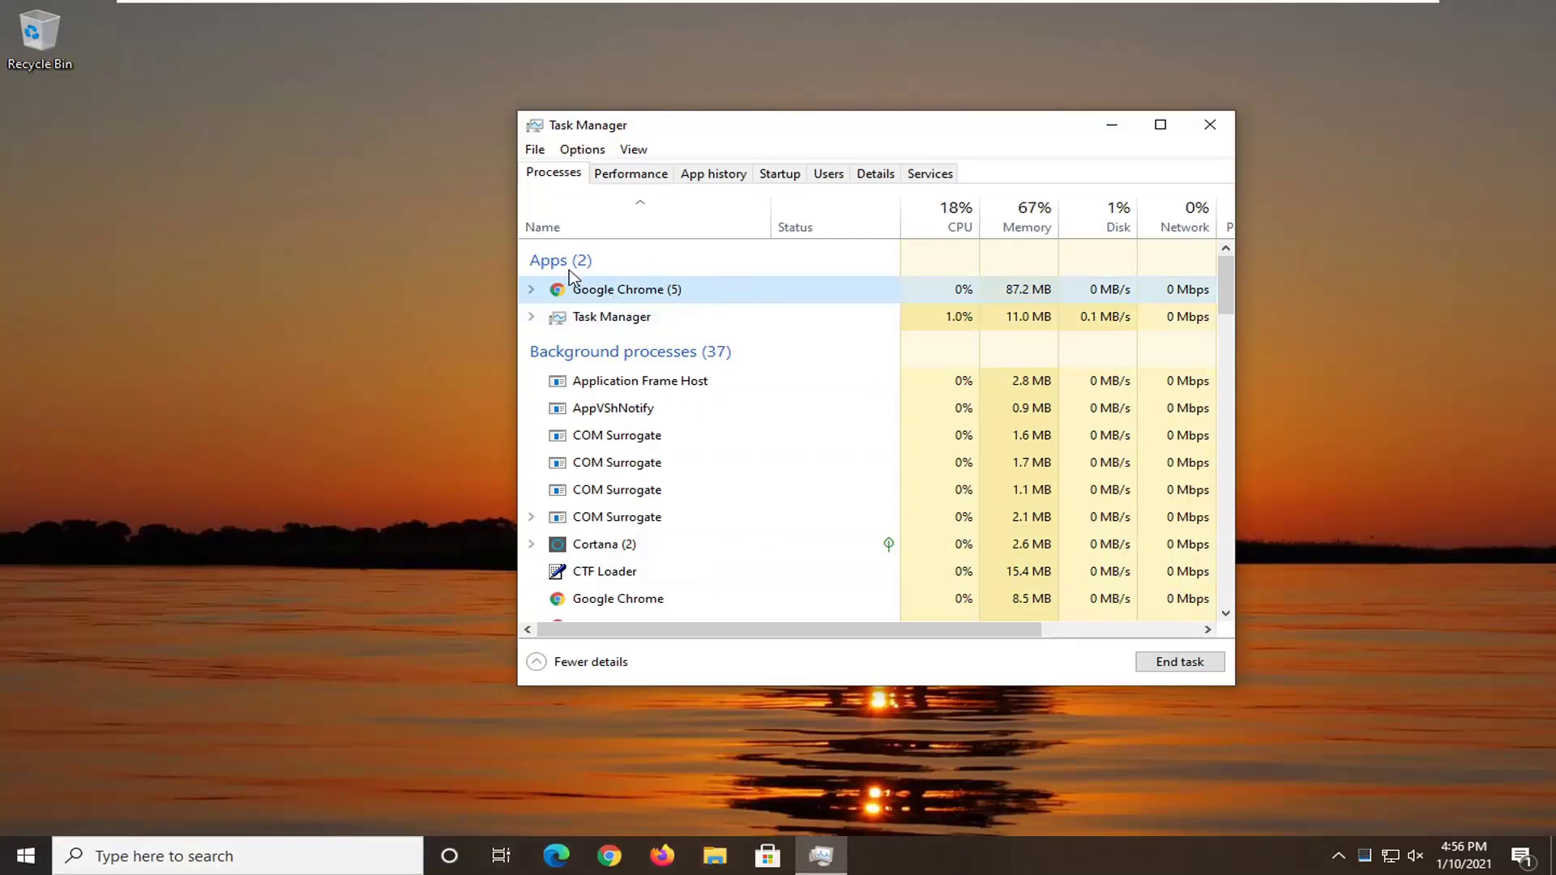
right_click(590, 300)
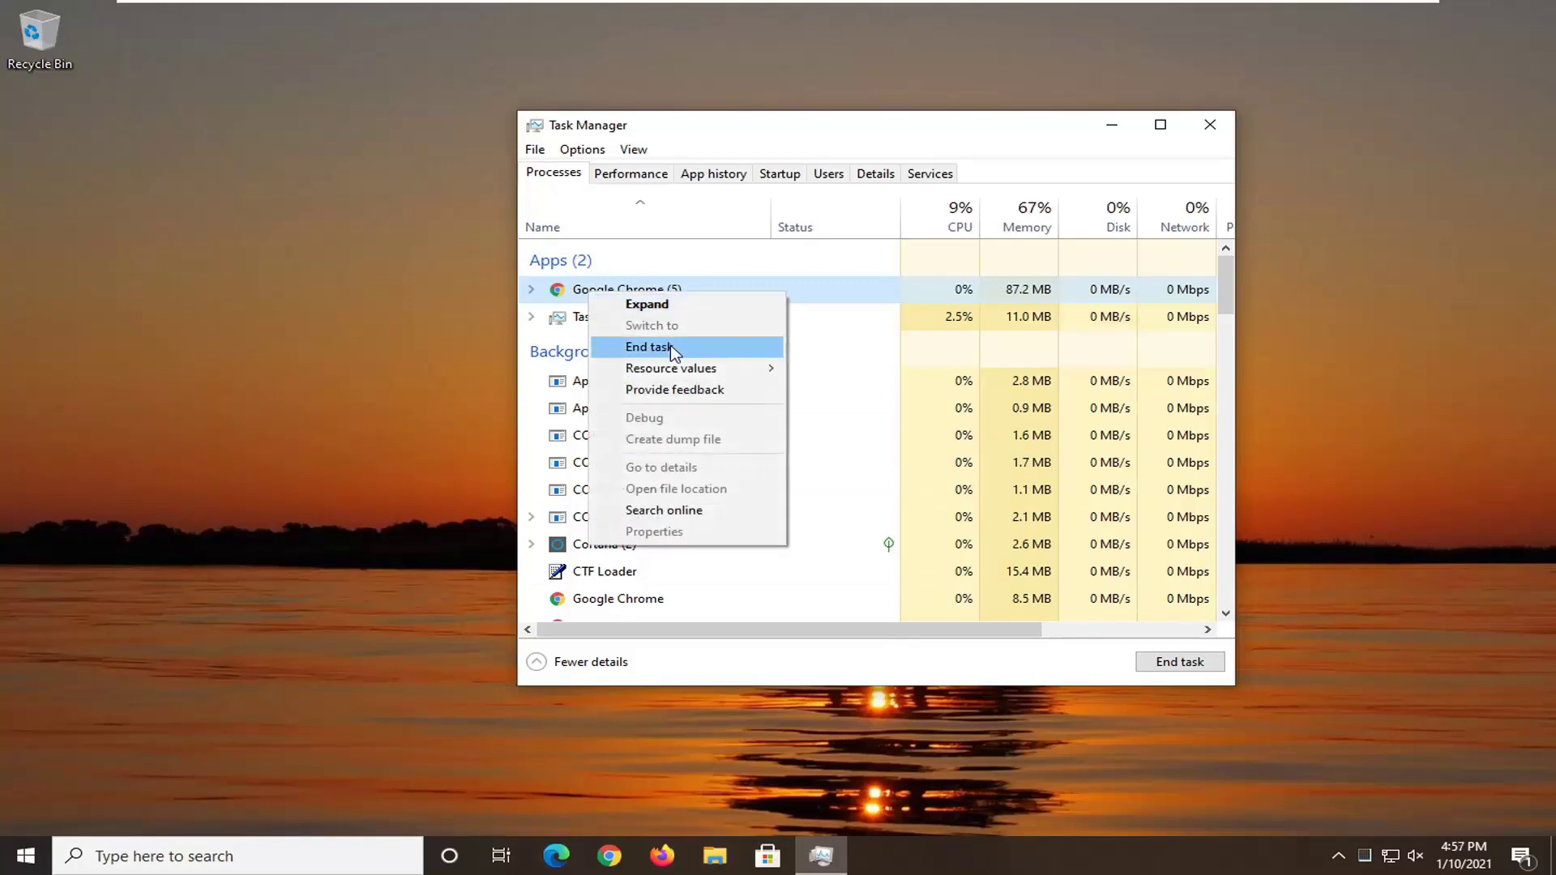
left_click(620, 353)
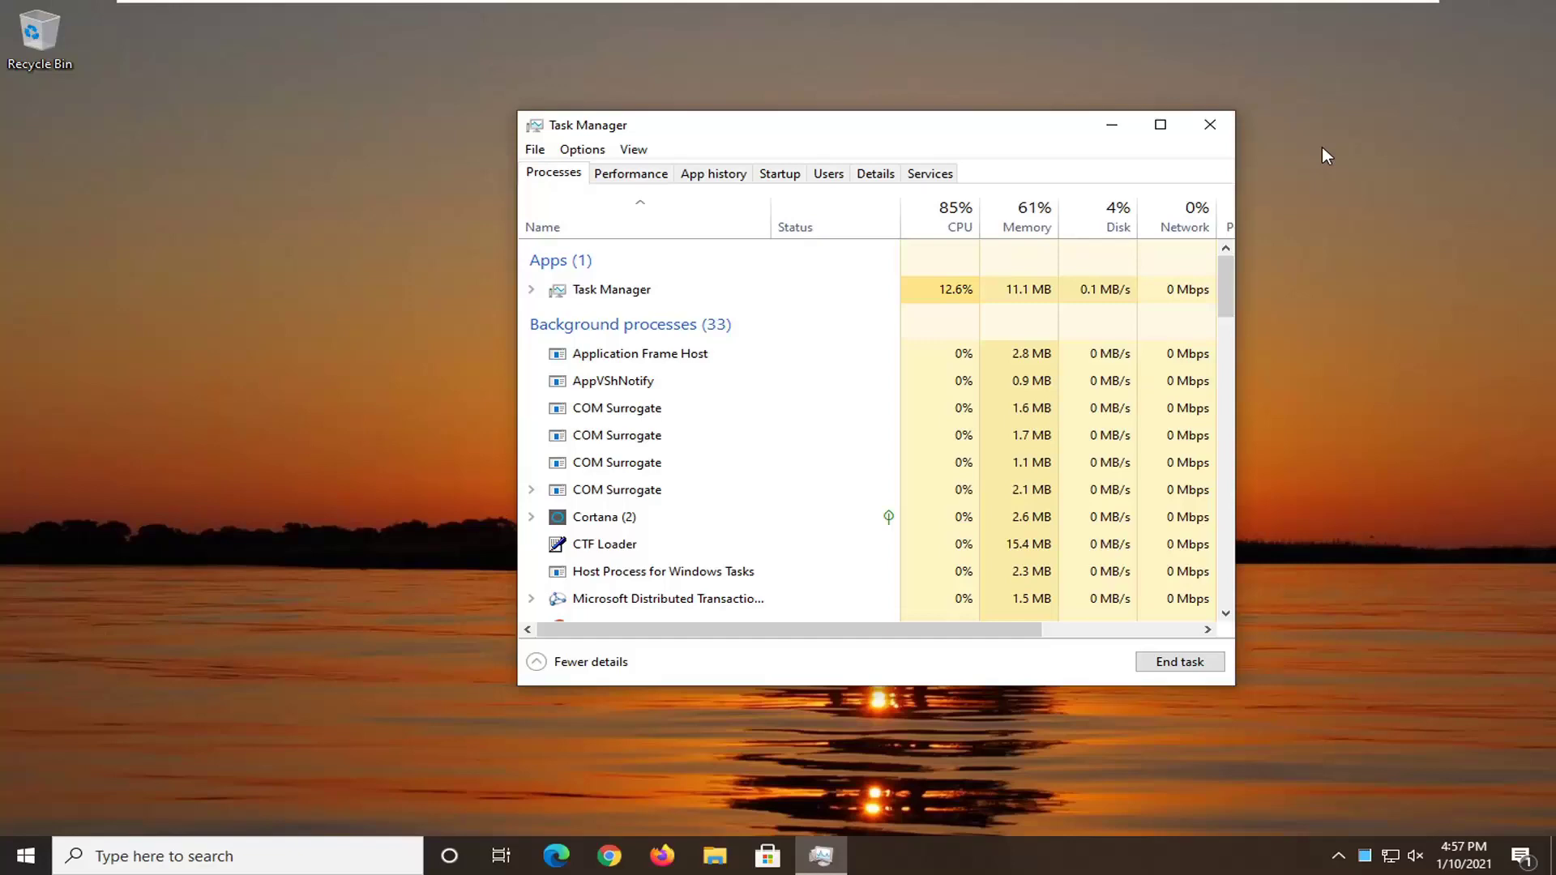
Close Task Manager and switch back to Desktop 1, now empty of windows
left_click(1207, 125)
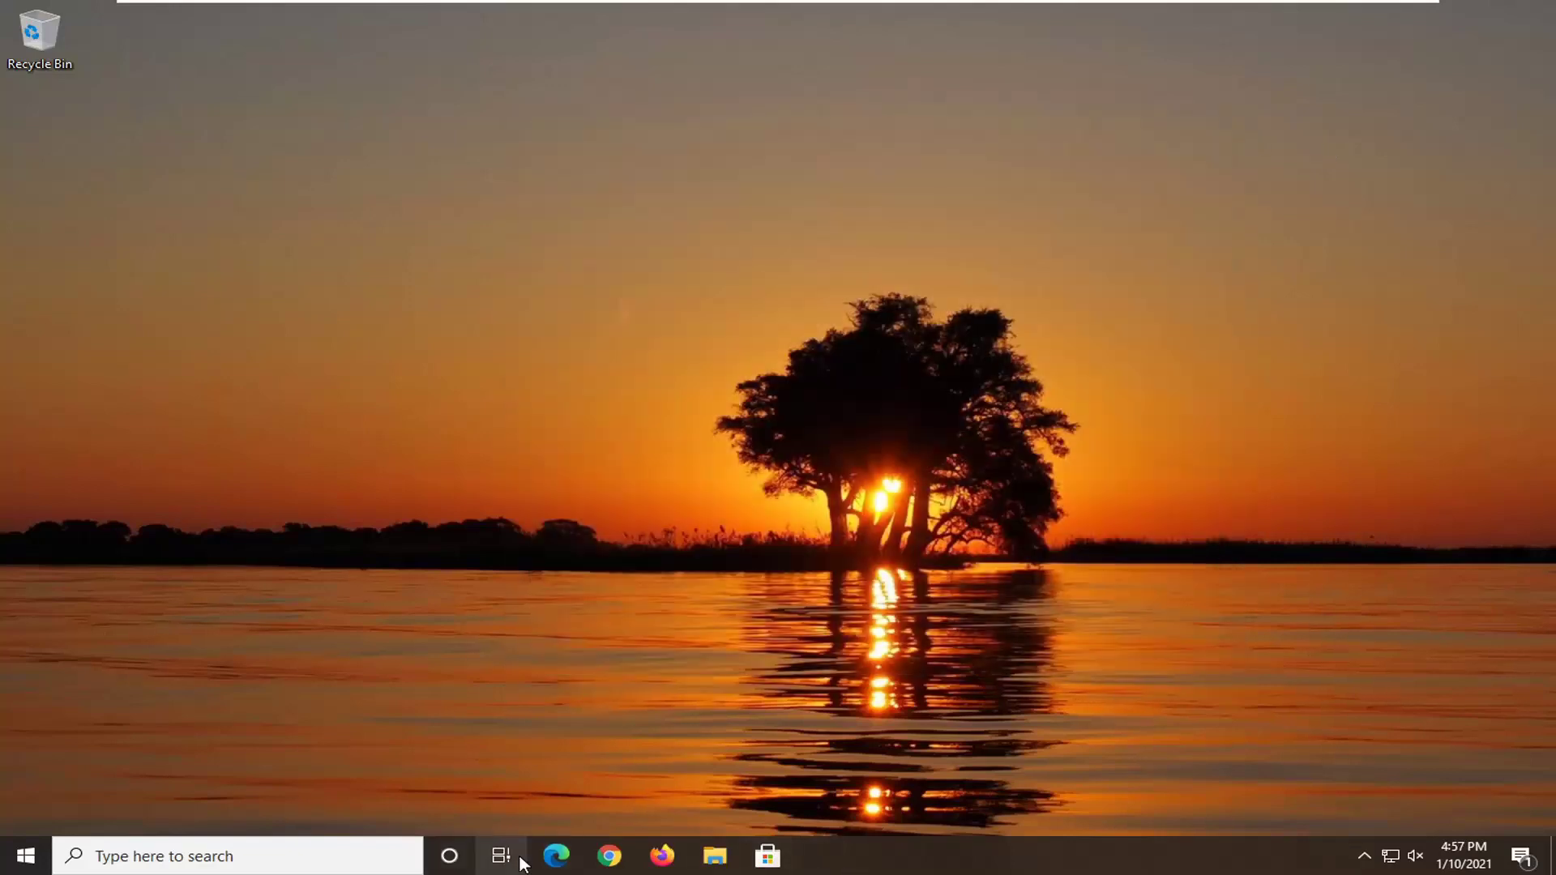
left_click(503, 856)
left_click(138, 70)
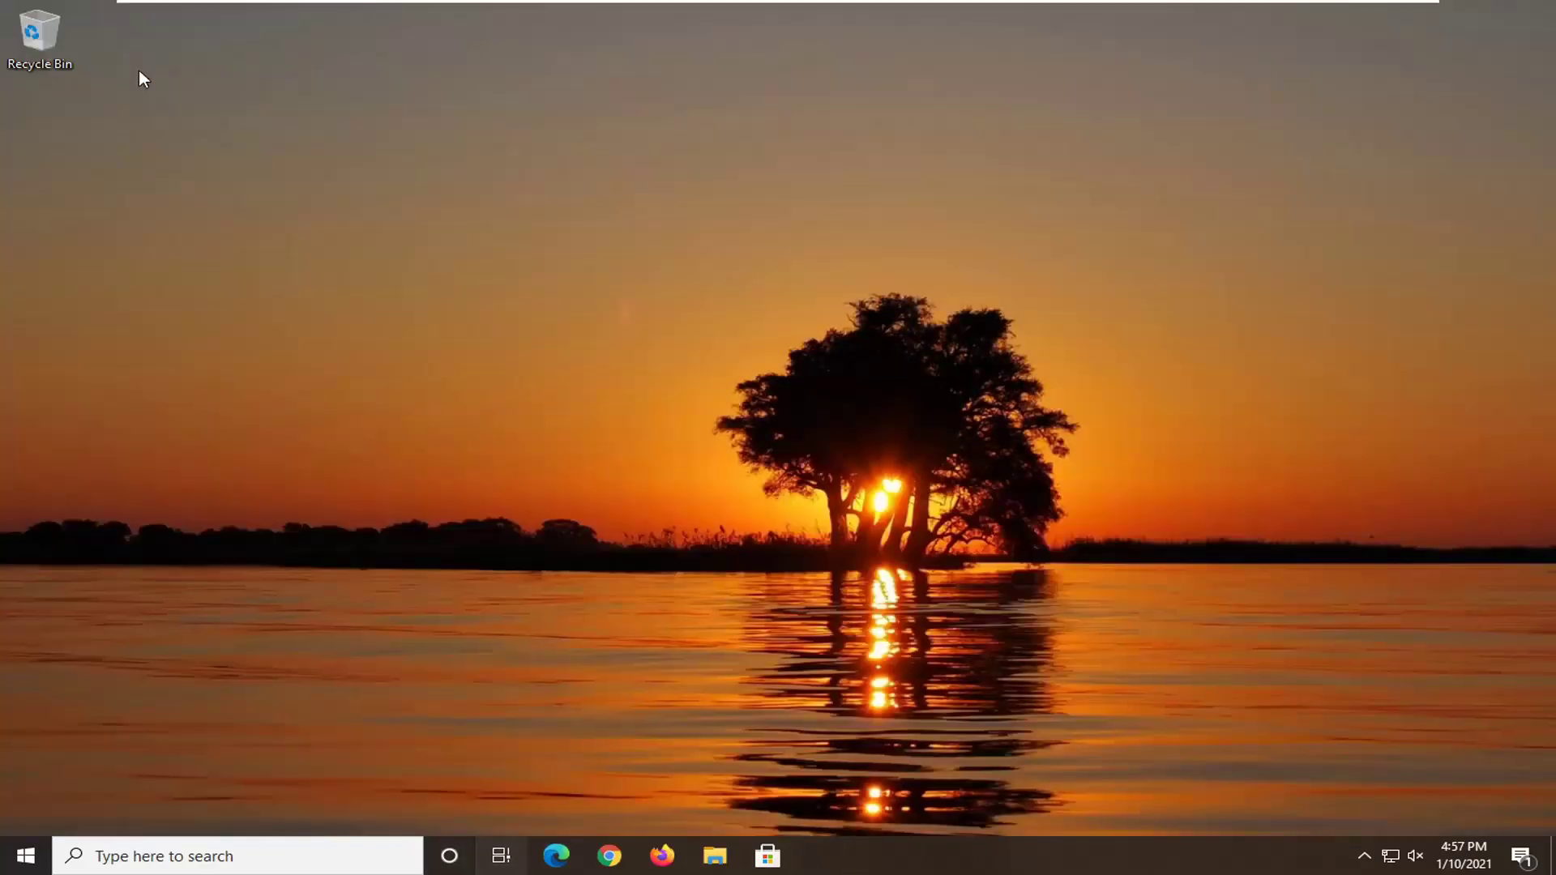